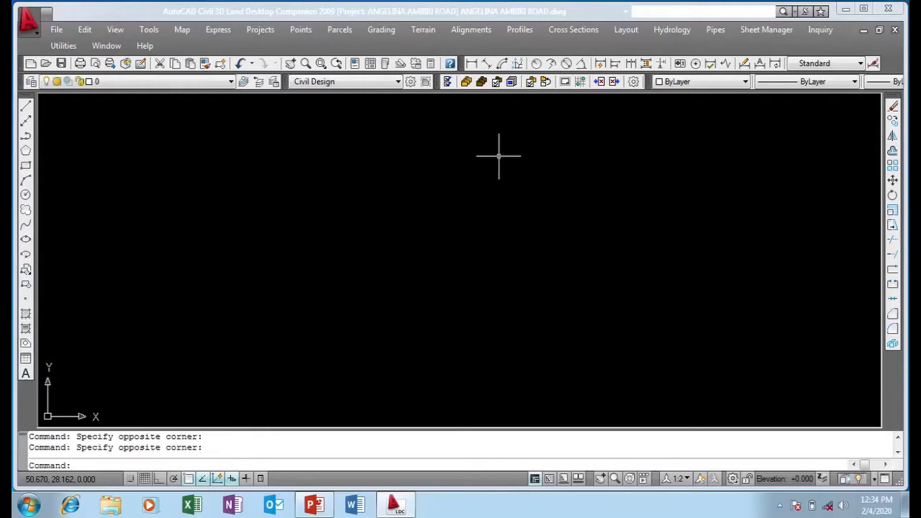
# Display the Sheet Manager's Sheet Styles submenu with its Load Sheet Style command
pyautogui.click(753, 33)
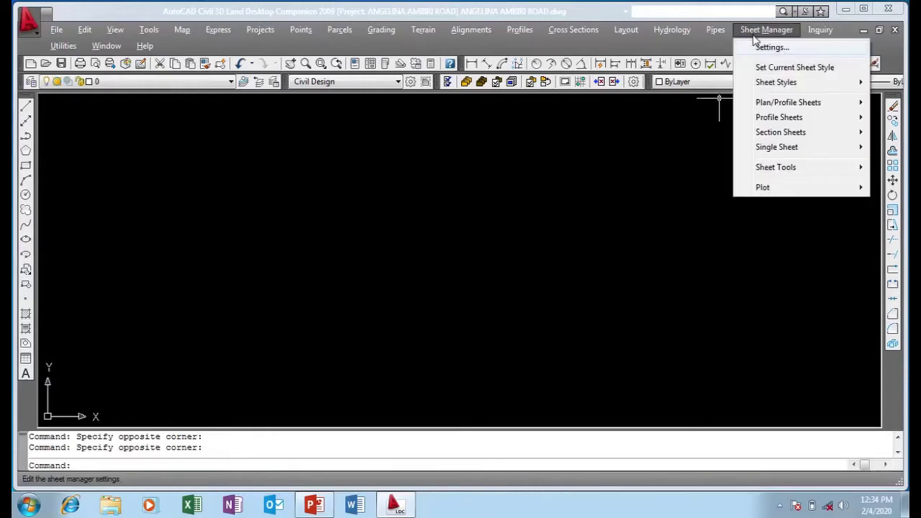
pyautogui.click(518, 195)
pyautogui.click(510, 175)
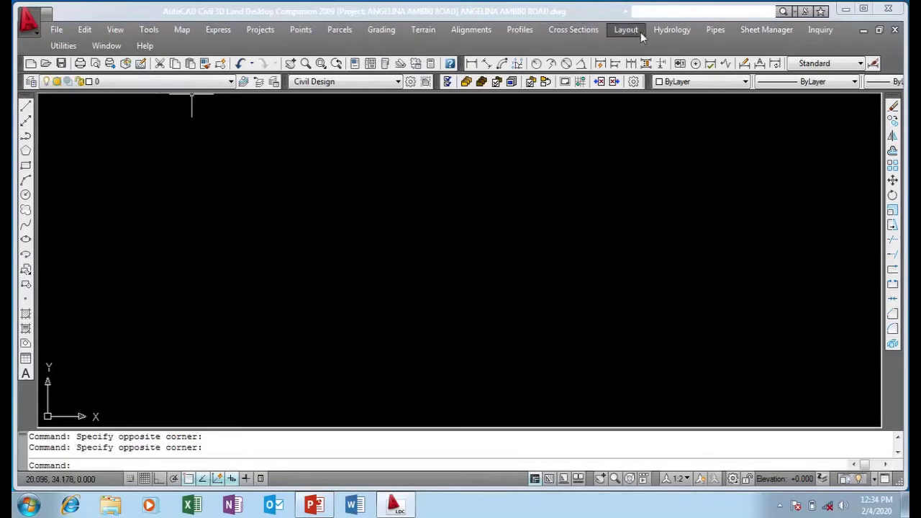
pyautogui.click(765, 33)
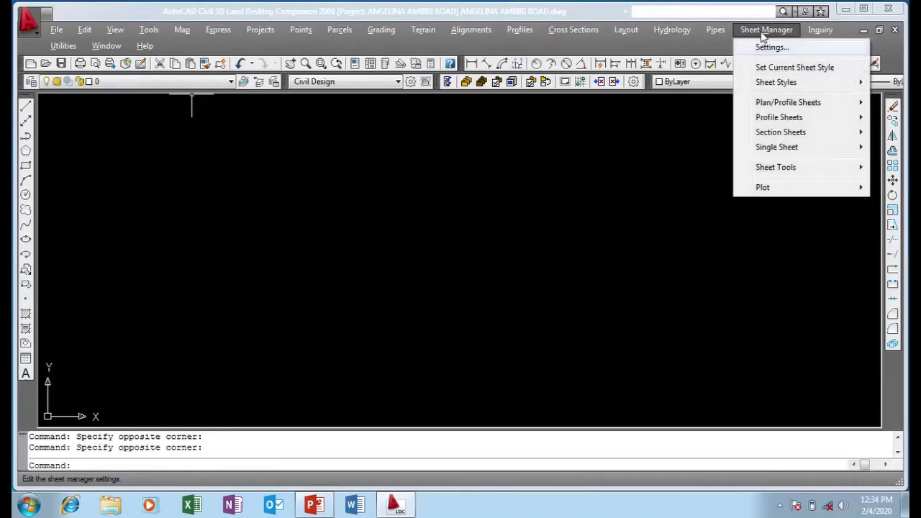
pyautogui.click(456, 263)
pyautogui.click(341, 213)
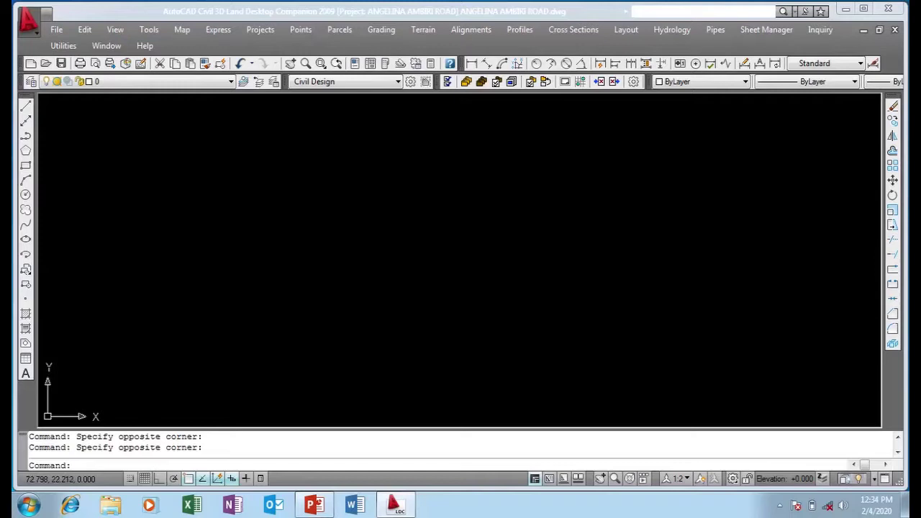
pyautogui.click(761, 33)
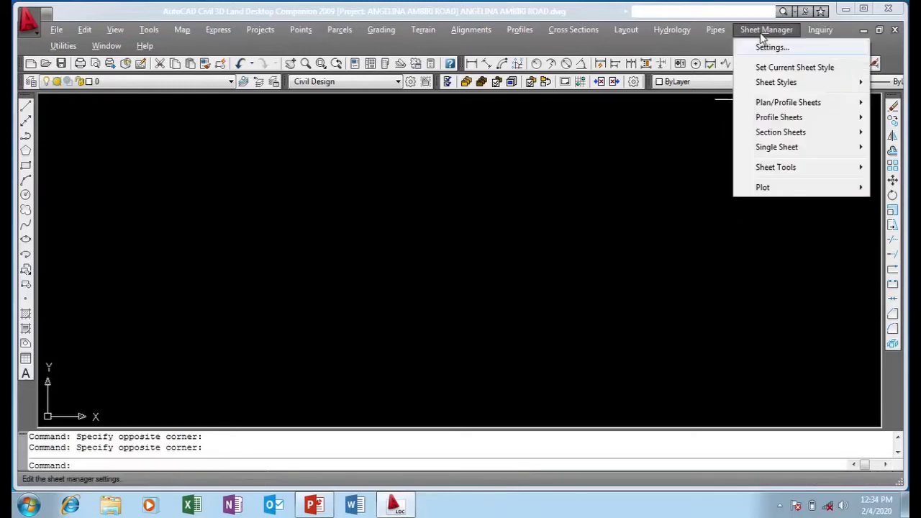
pyautogui.moveTo(772, 86)
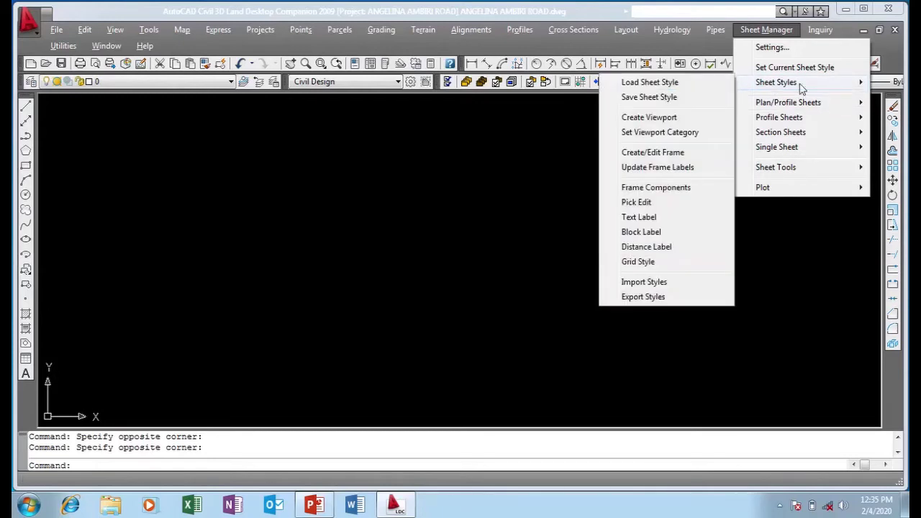
# Start Load Sheet Style, reposition its dialog, and expand the Look in folder list for sdsk_m
pyautogui.click(681, 84)
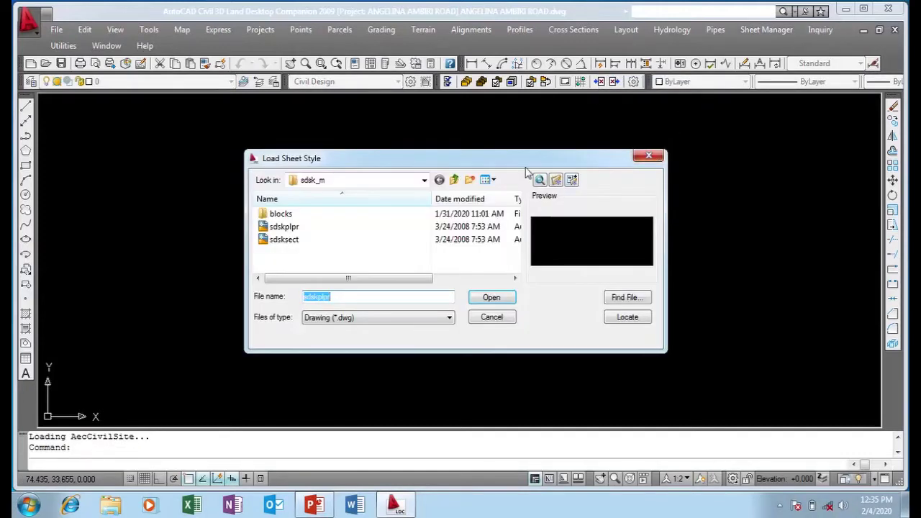
pyautogui.moveTo(527, 161); pyautogui.dragTo(585, 127)
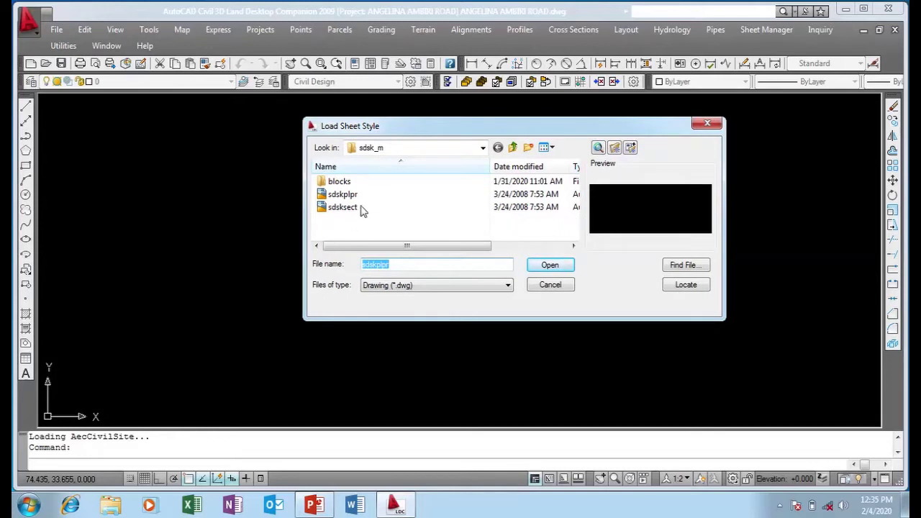
pyautogui.moveTo(410, 132); pyautogui.dragTo(377, 131)
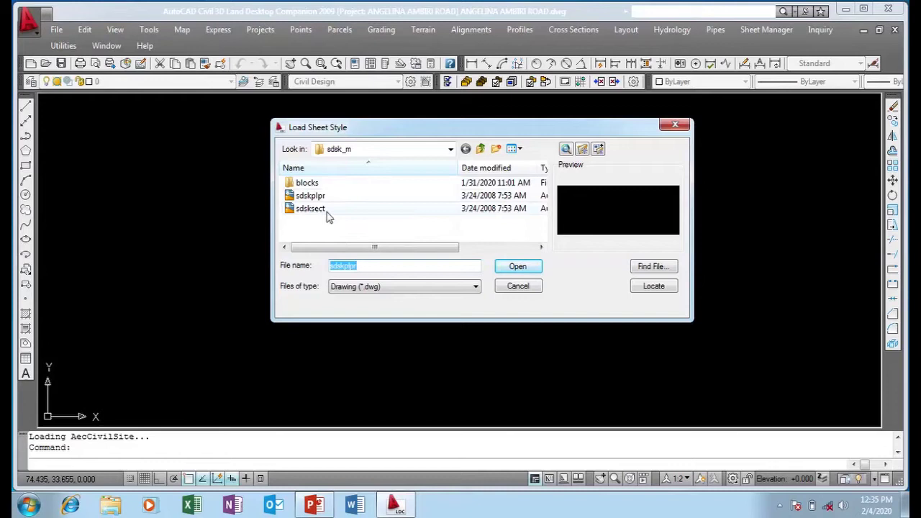
pyautogui.click(451, 153)
pyautogui.click(450, 151)
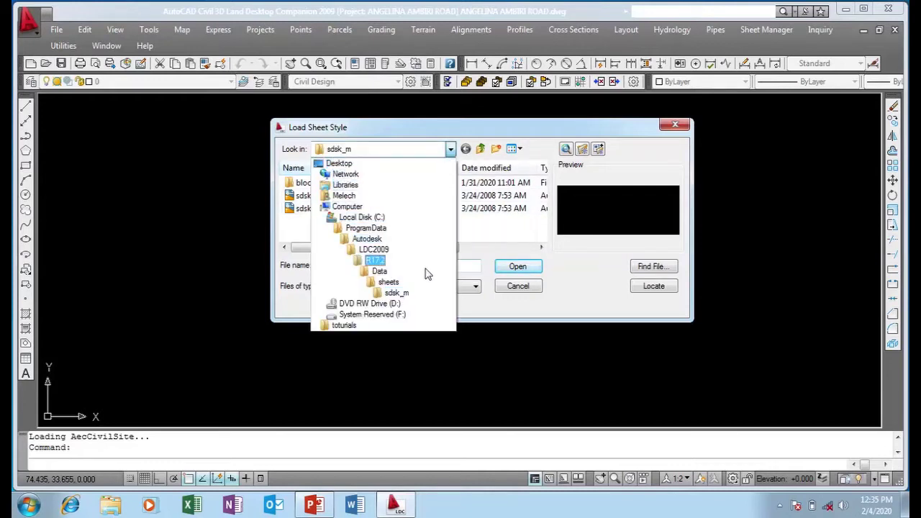
pyautogui.click(388, 283)
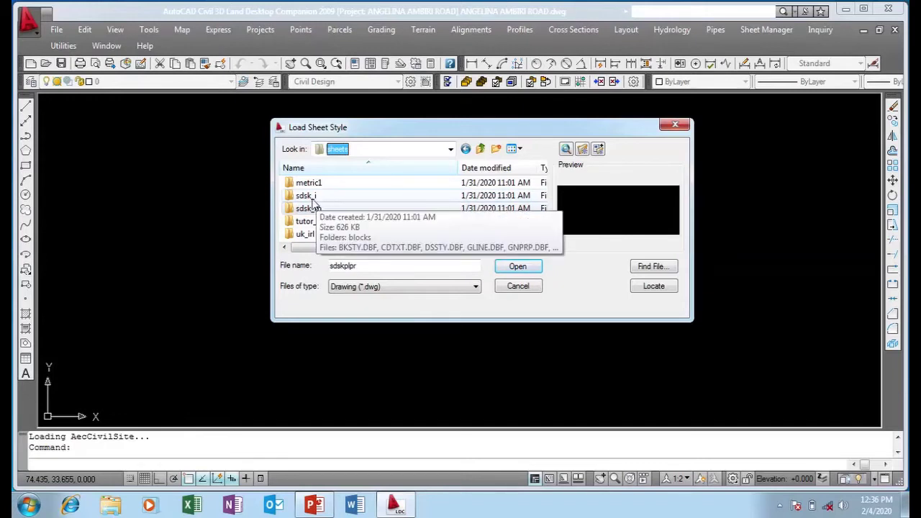
pyautogui.click(451, 150)
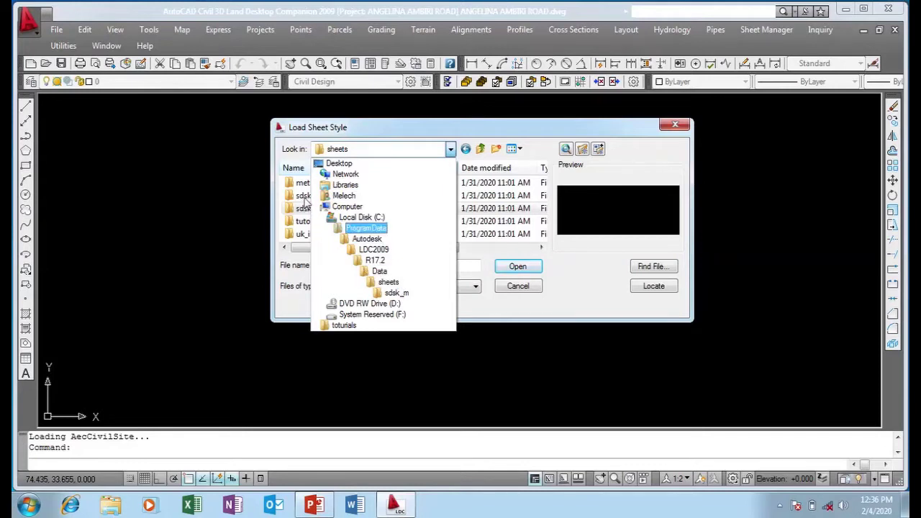
pyautogui.click(539, 149)
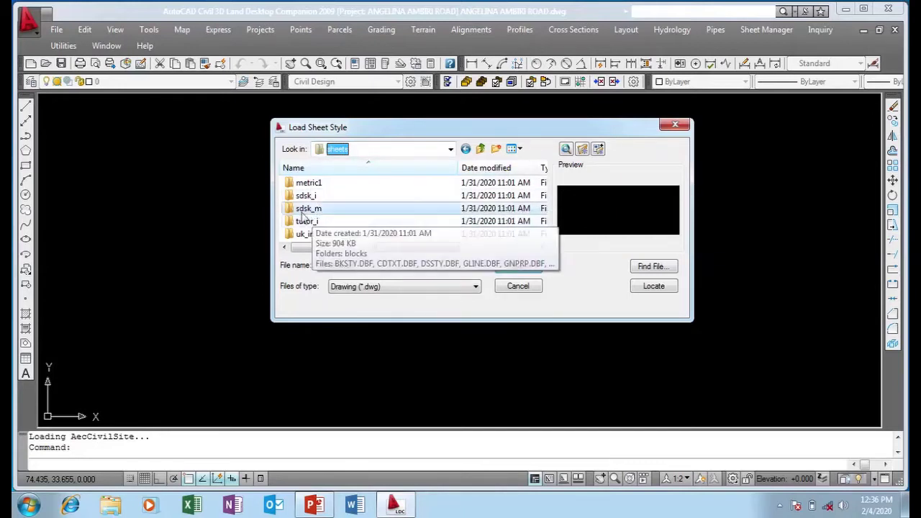
pyautogui.click(317, 210)
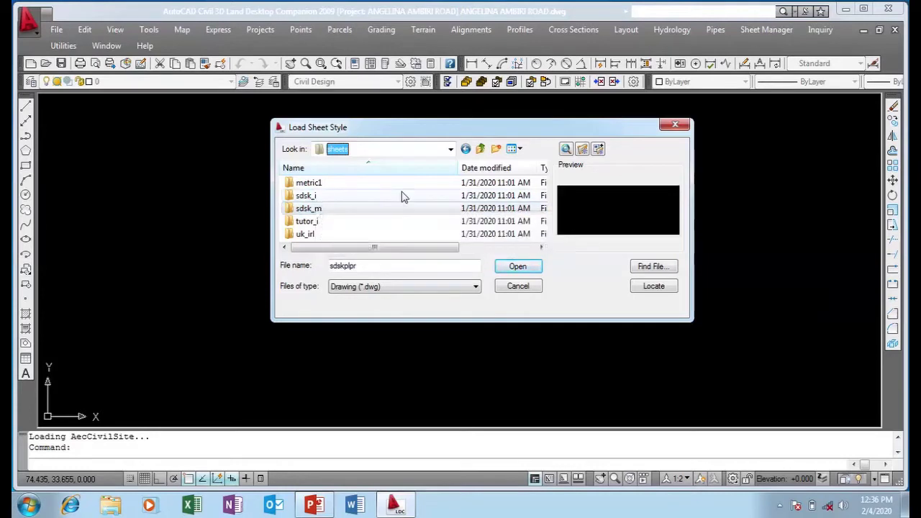
pyautogui.click(451, 149)
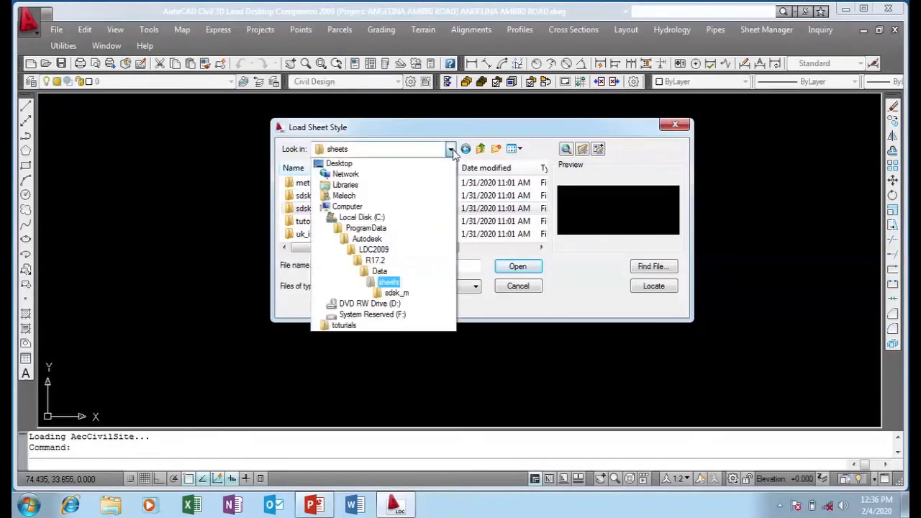
pyautogui.click(407, 298)
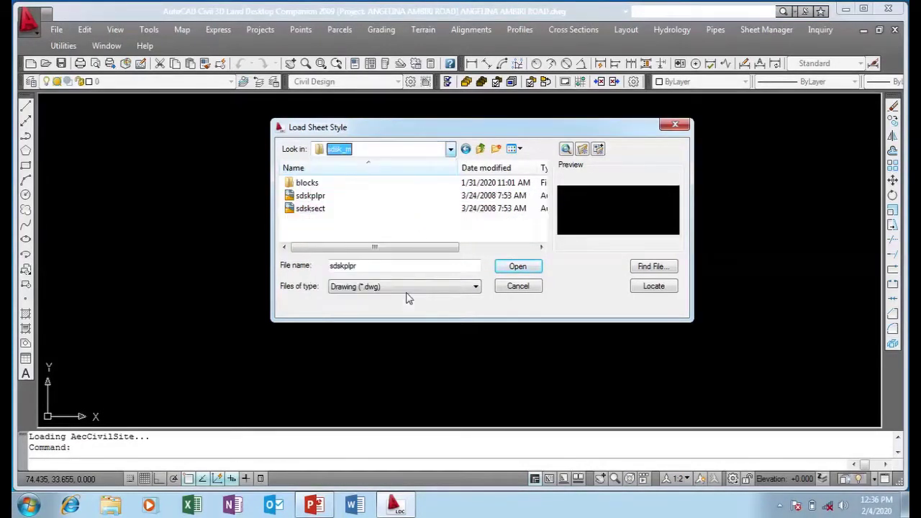
# Select the sdskplpr sheet style file, briefly trying sdsksect before returning to sdskplpr
pyautogui.click(302, 202)
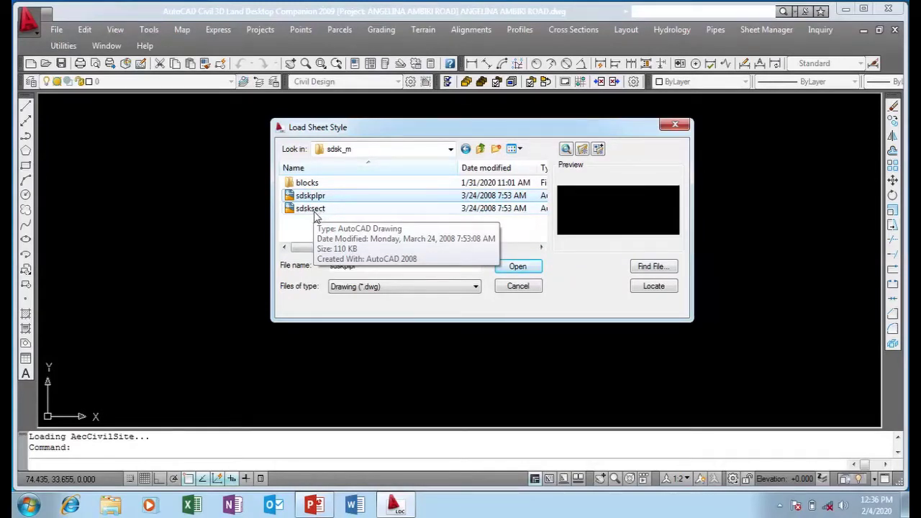
pyautogui.click(317, 216)
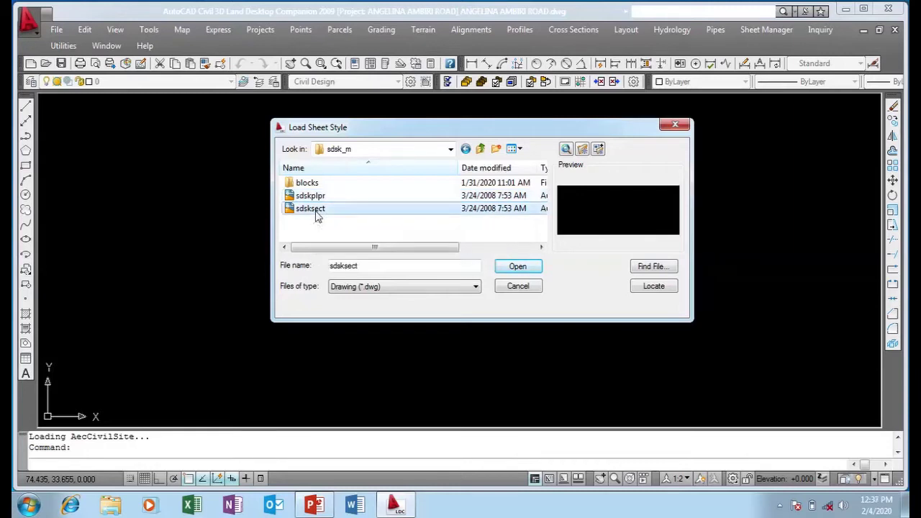
pyautogui.click(316, 202)
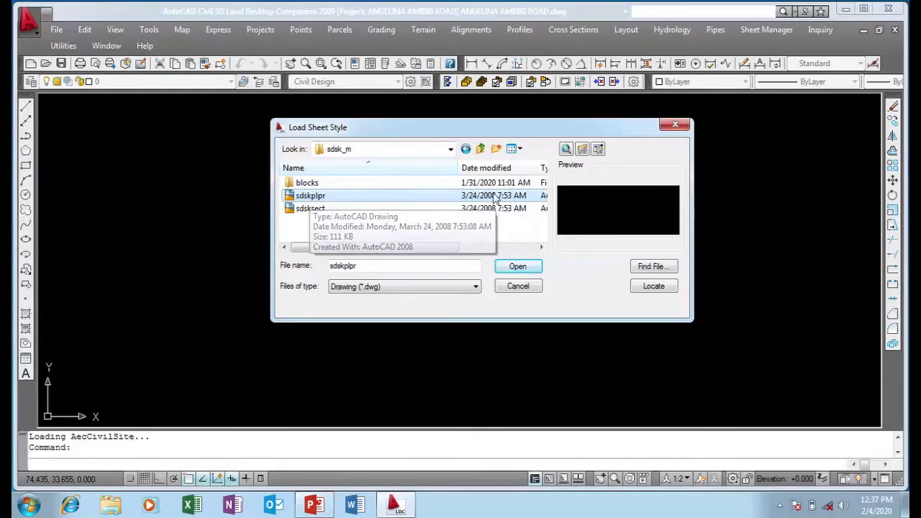
# Load sdskplpr into the layout and zoom to view its border and title block
pyautogui.click(514, 269)
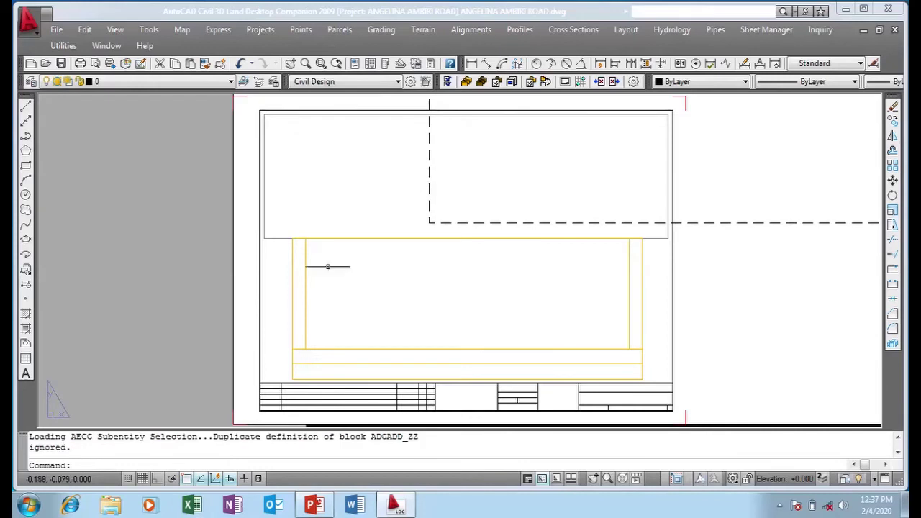
pyautogui.scroll(-2, 362, 259)
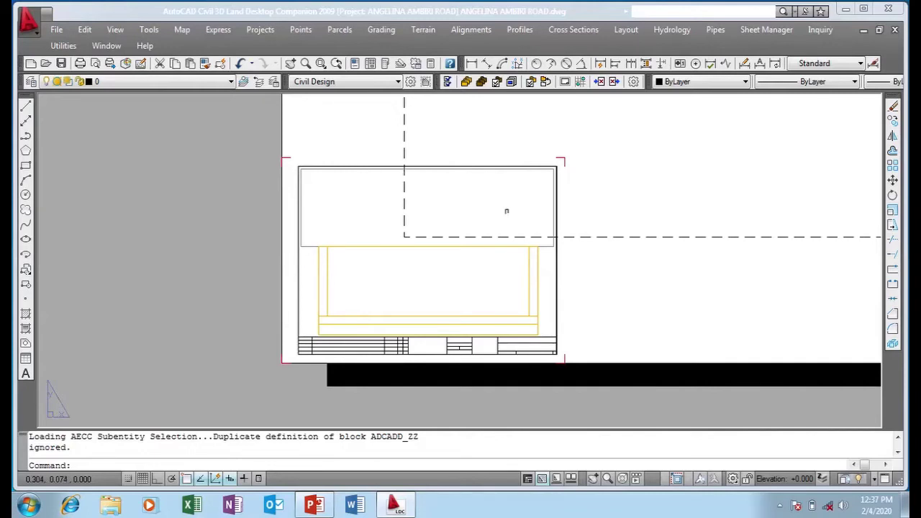
pyautogui.scroll(2, 363, 223)
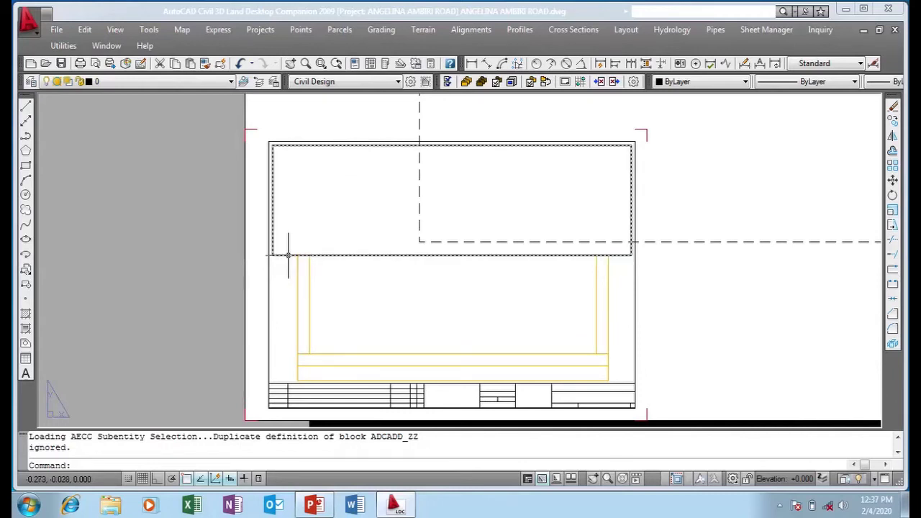
# Select the upper plan viewport and the inner profile frame to inspect them, clearing each selection
pyautogui.moveTo(288, 255)
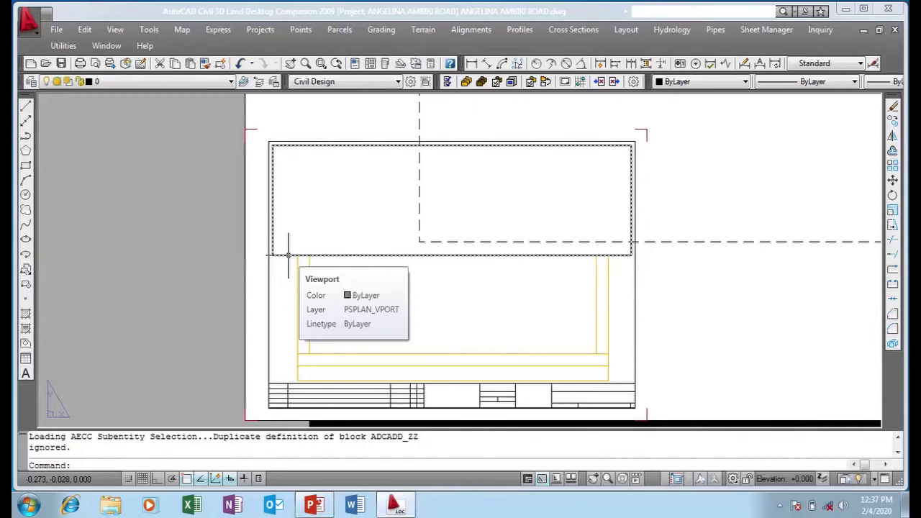
pyautogui.click(288, 255)
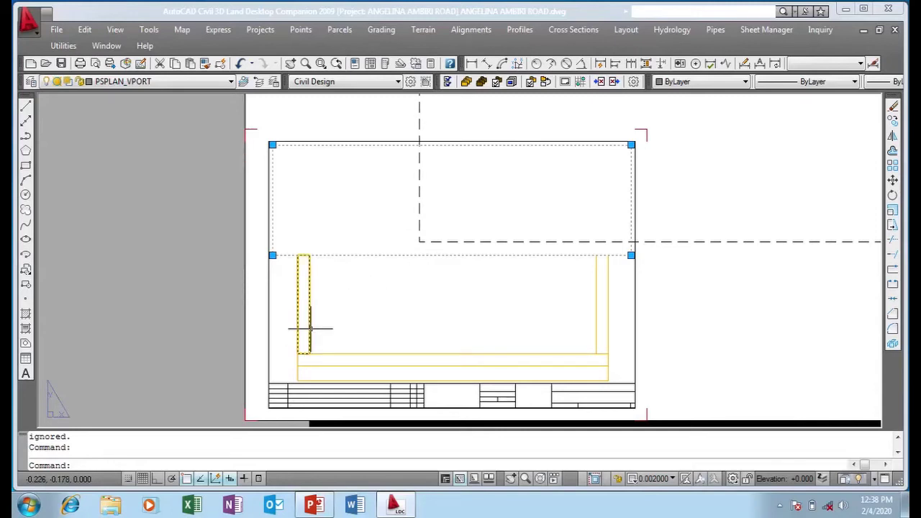
pyautogui.press('Escape')
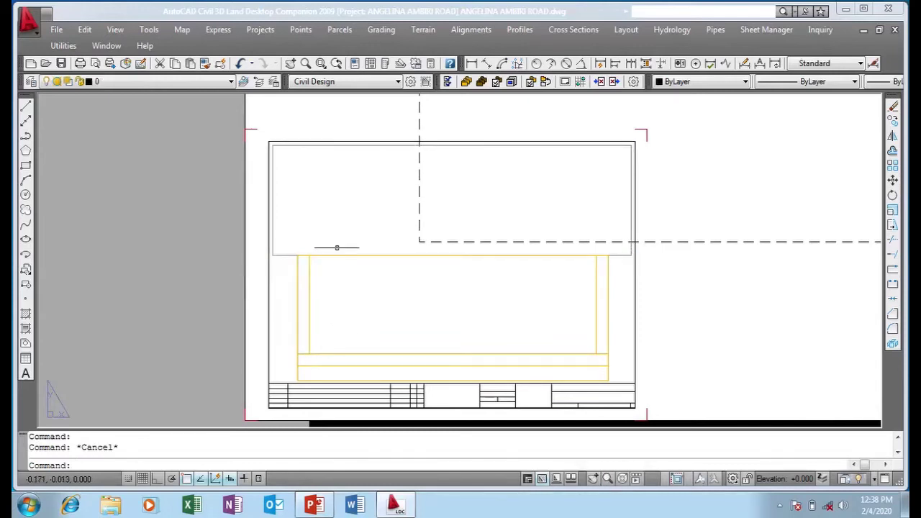
pyautogui.click(336, 256)
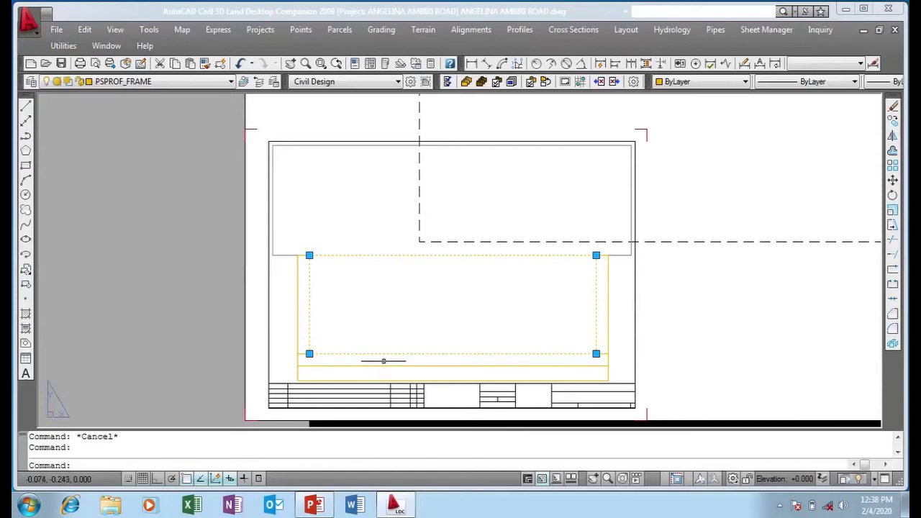
pyautogui.press('Escape')
# Zoom in and select the upper data band frame below the profile viewport
pyautogui.scroll(2, 379, 372)
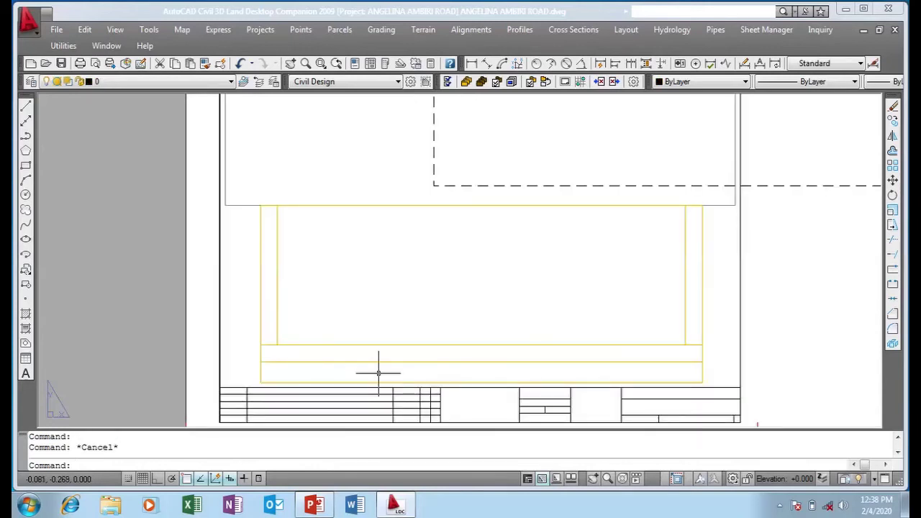
pyautogui.scroll(1, 379, 372)
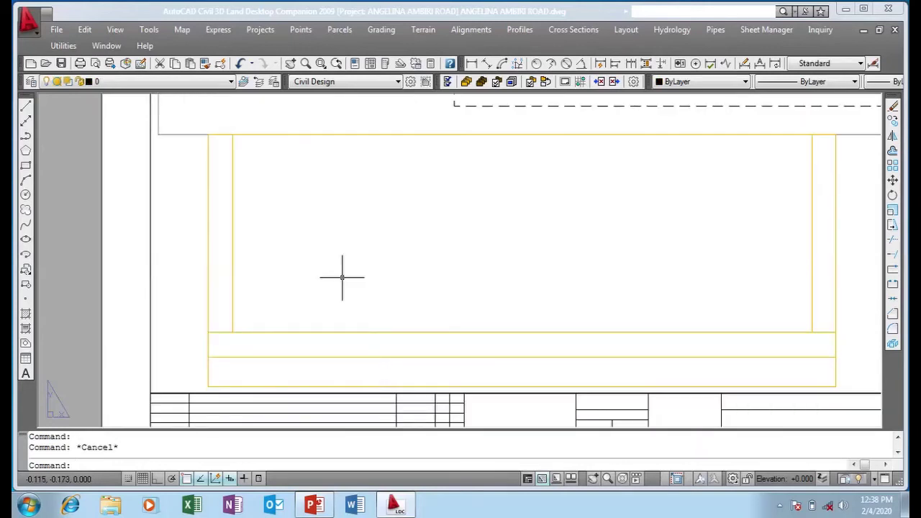
pyautogui.scroll(-2, 341, 274)
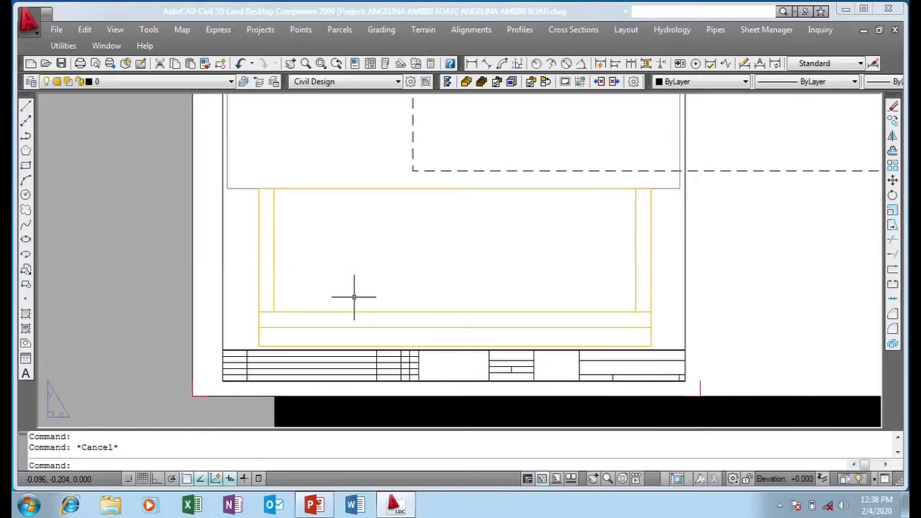
pyautogui.scroll(1, 354, 297)
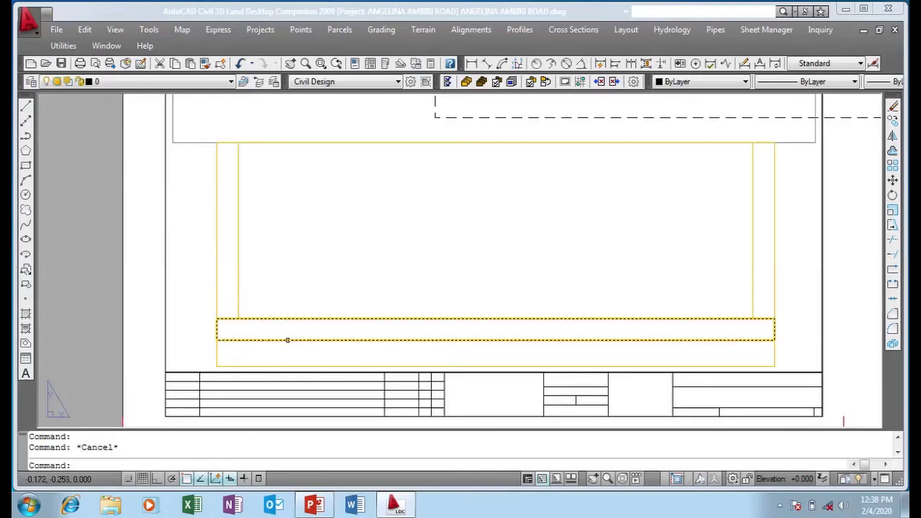
pyautogui.click(255, 340)
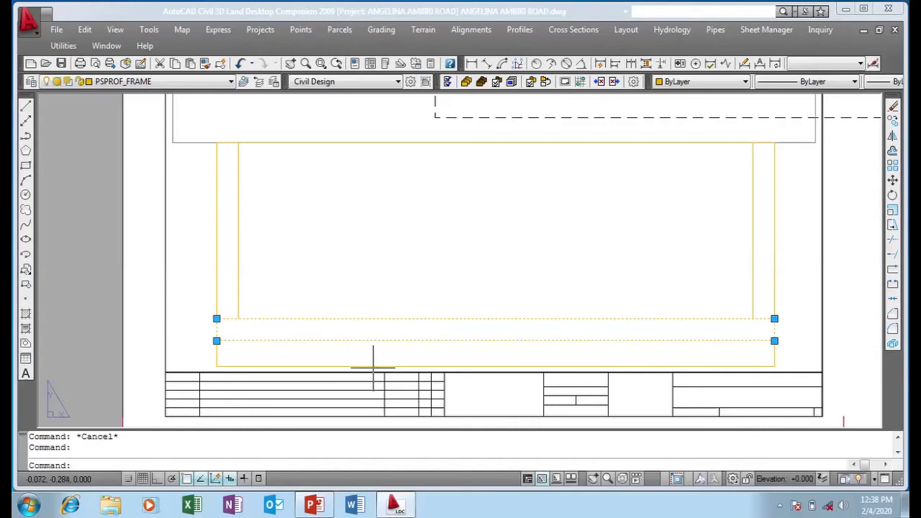
# Add the bottom yellow data band frame to the selection and zoom to check both
pyautogui.click(215, 365)
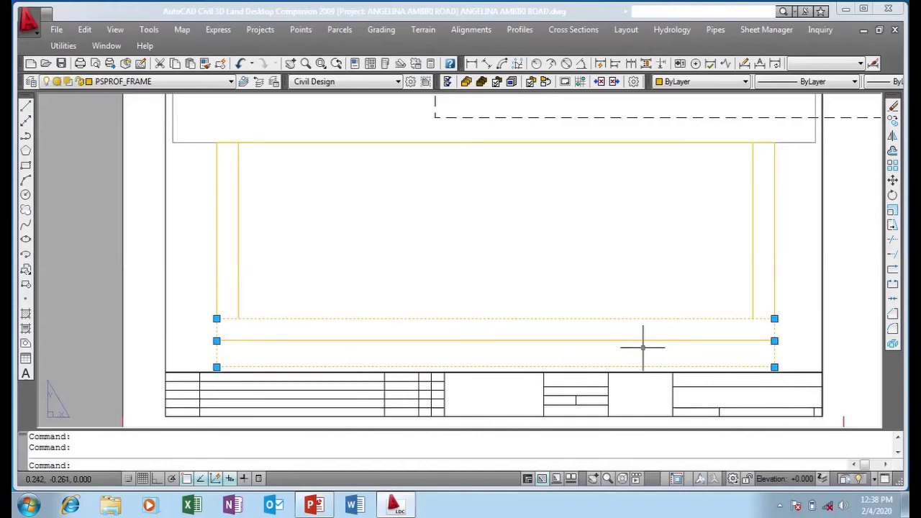
pyautogui.scroll(-2, 595, 312)
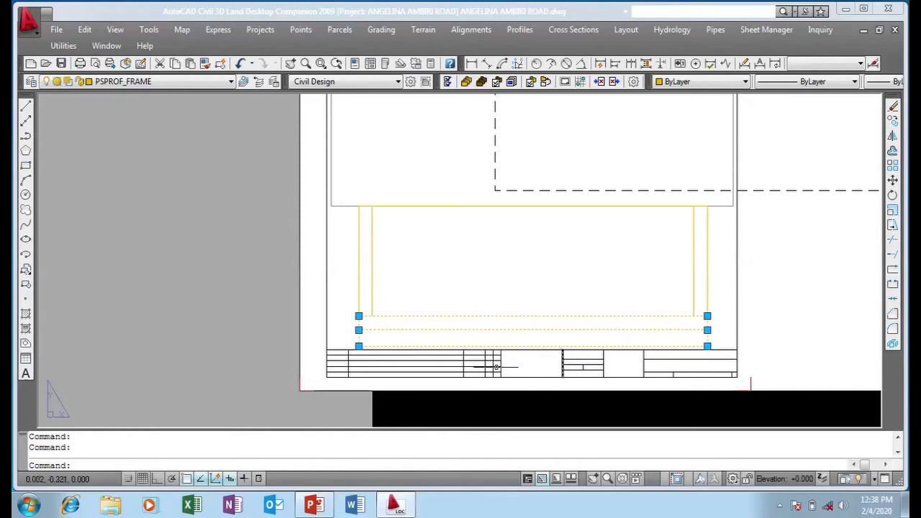
pyautogui.scroll(1, 438, 323)
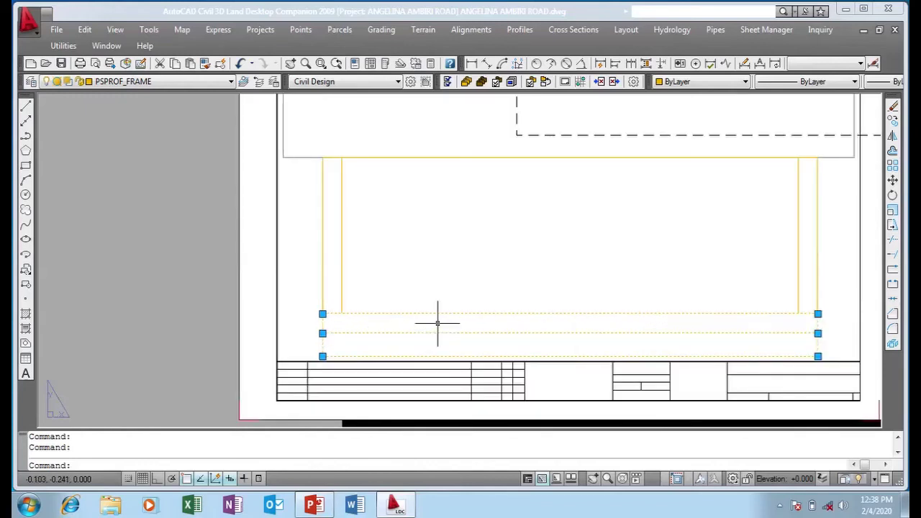
pyautogui.scroll(-1, 417, 324)
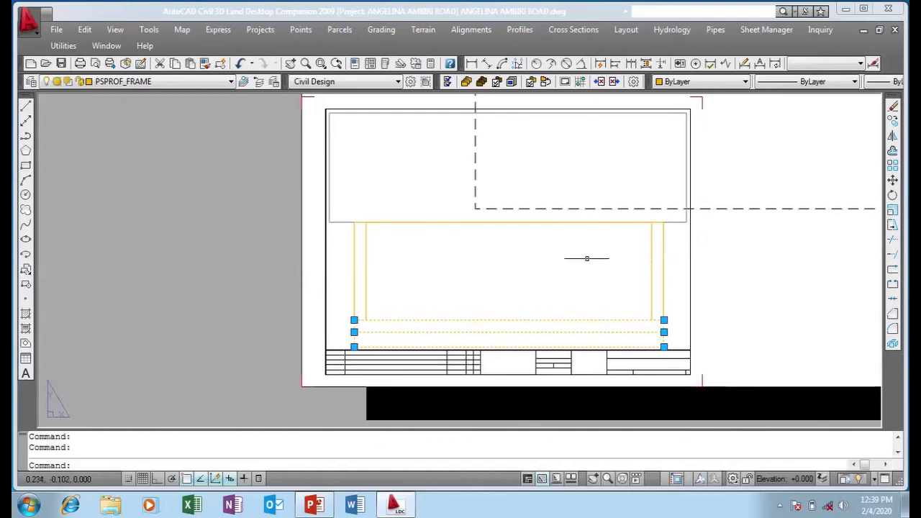
pyautogui.scroll(3, 432, 385)
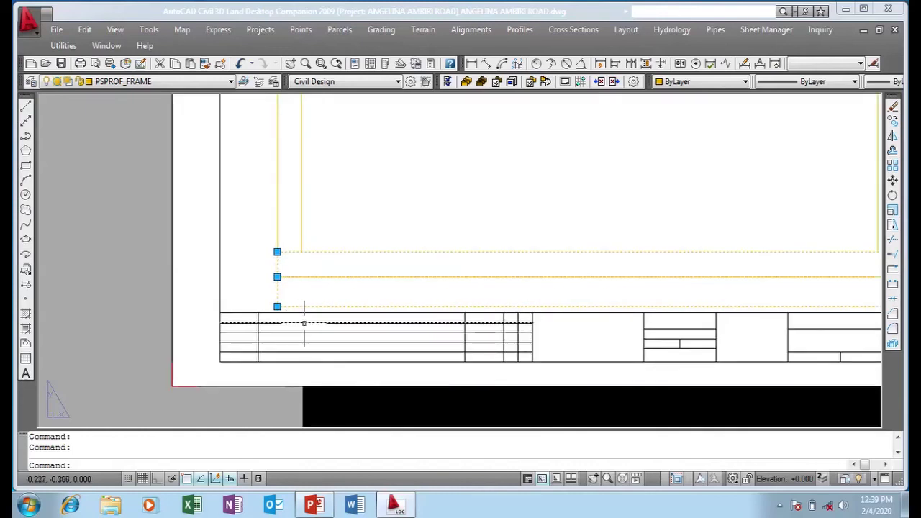
pyautogui.scroll(-2, 314, 331)
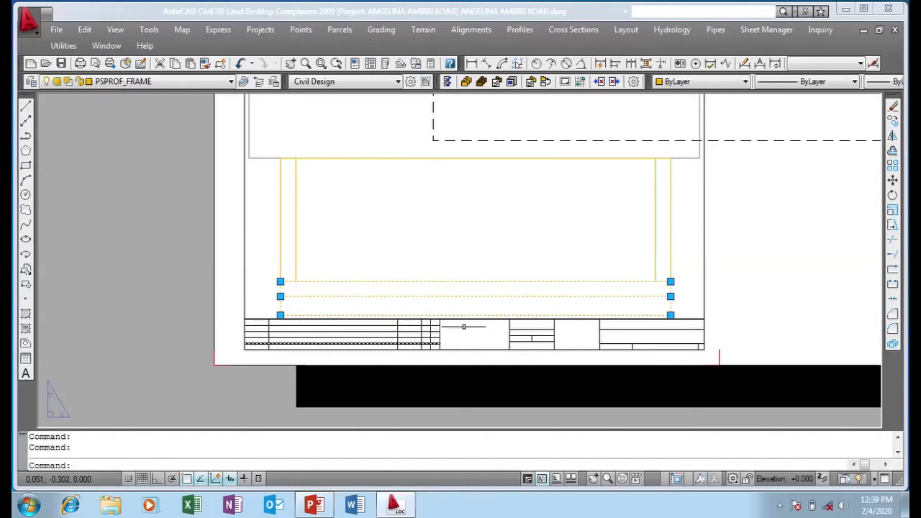
pyautogui.scroll(2, 476, 330)
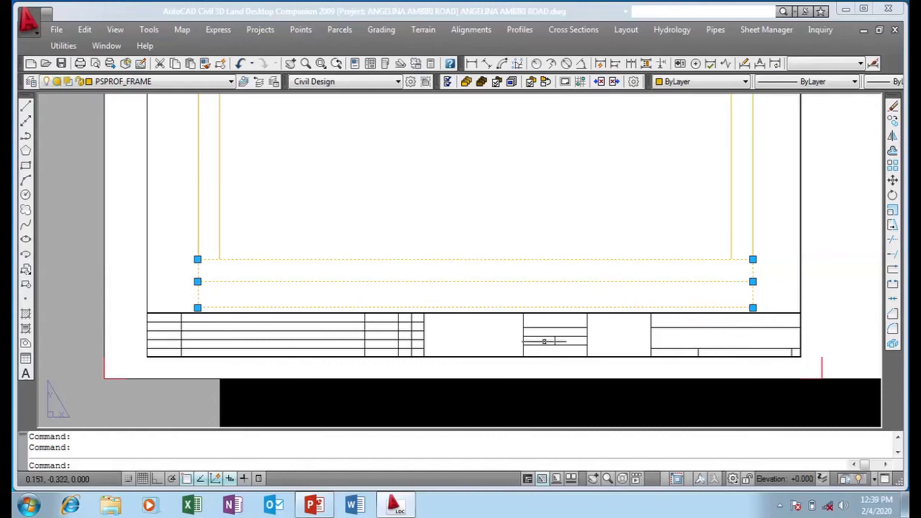
pyautogui.scroll(-2, 609, 330)
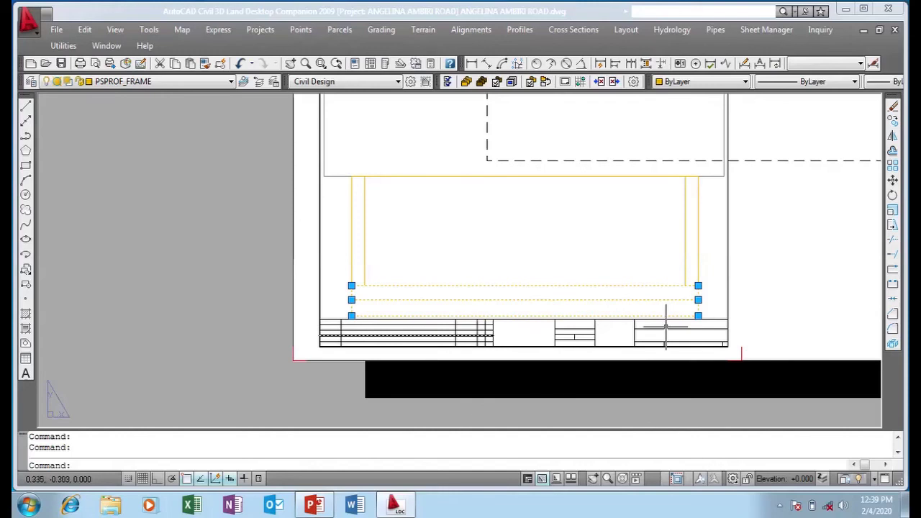
pyautogui.scroll(3, 665, 328)
pyautogui.scroll(-2, 665, 316)
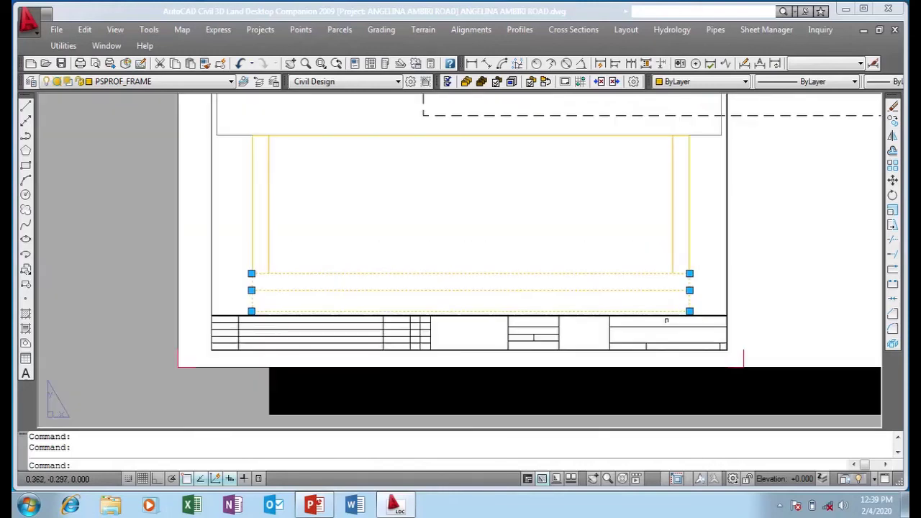
pyautogui.scroll(2, 249, 343)
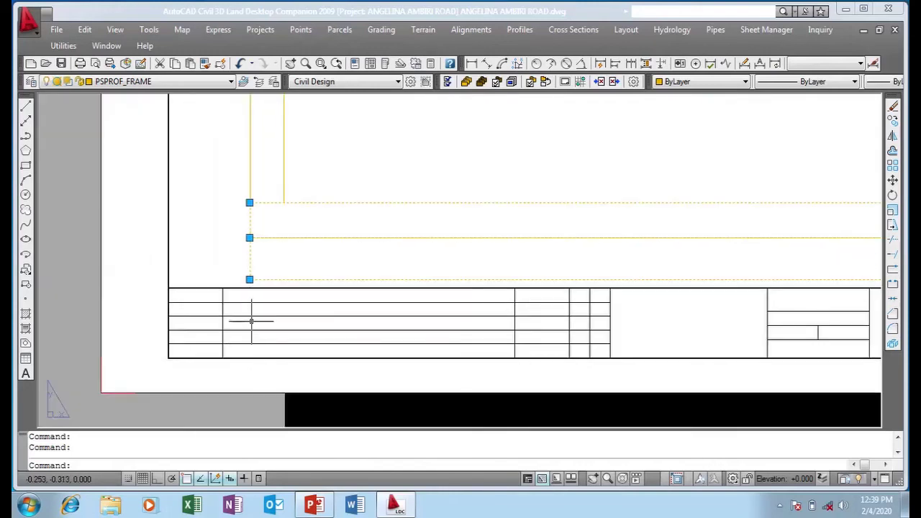
pyautogui.scroll(-1, 251, 321)
pyautogui.scroll(-2, 346, 321)
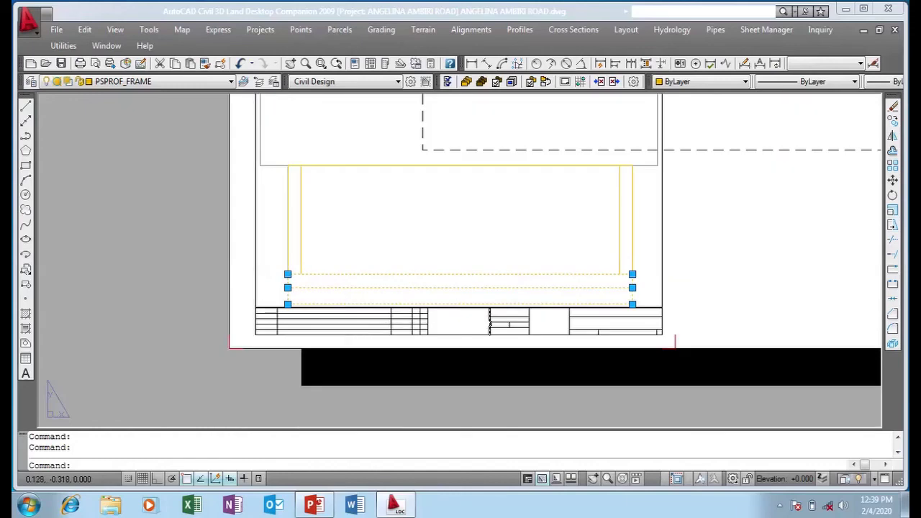
pyautogui.scroll(4, 520, 322)
pyautogui.scroll(-4, 533, 324)
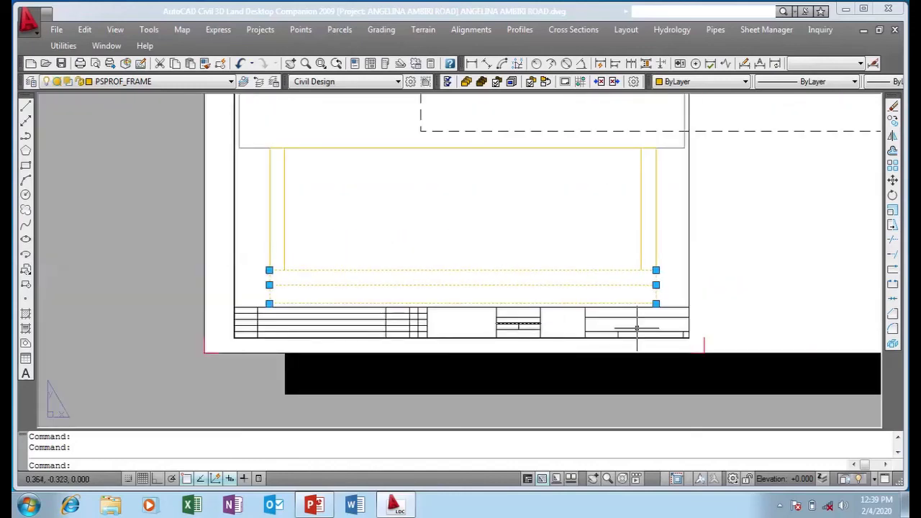
pyautogui.scroll(2, 636, 328)
pyautogui.scroll(-3, 504, 341)
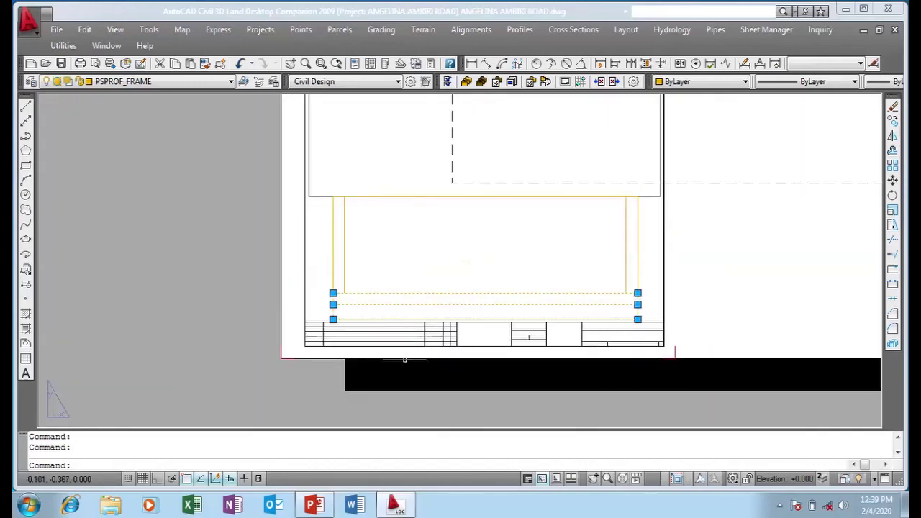
pyautogui.scroll(2, 334, 267)
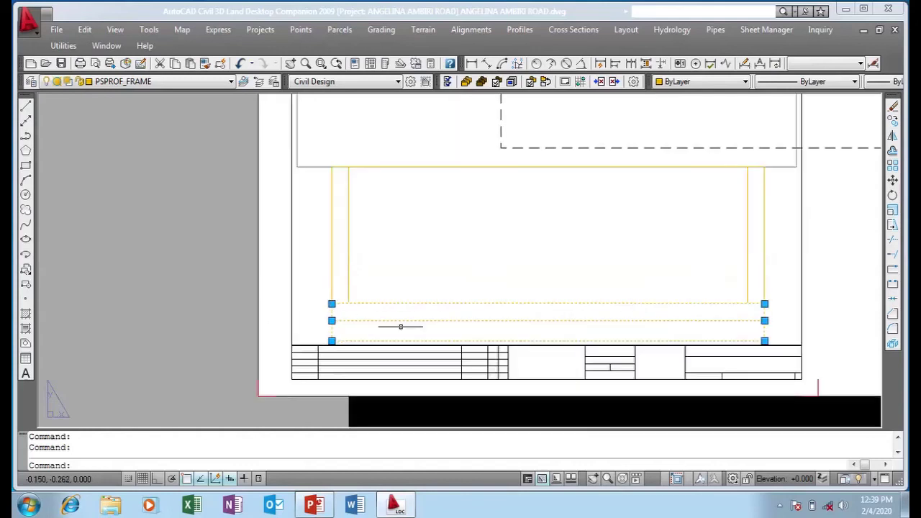
pyautogui.scroll(-3, 401, 326)
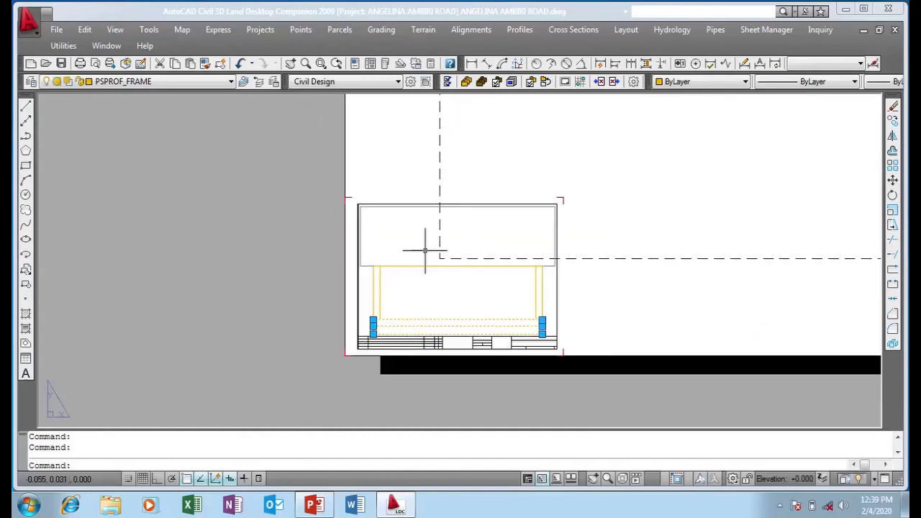
pyautogui.scroll(3, 424, 248)
pyautogui.scroll(-4, 366, 244)
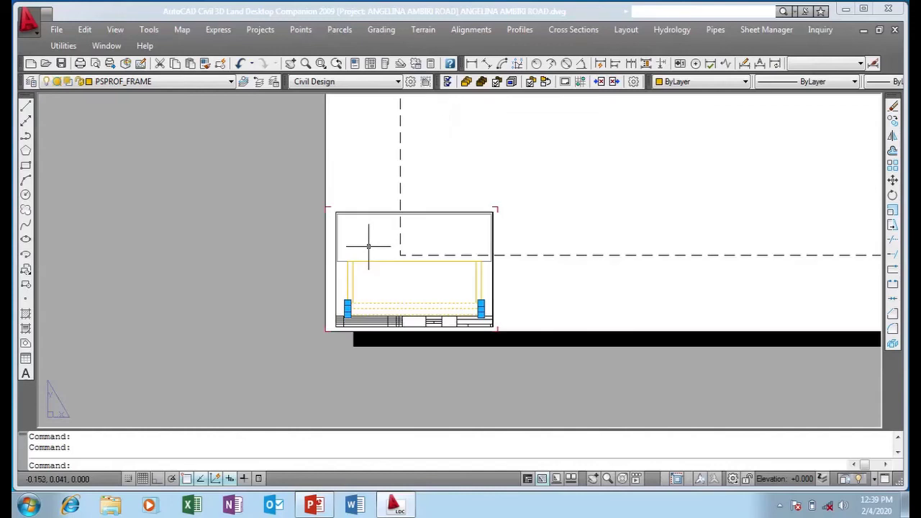
pyautogui.scroll(3, 410, 280)
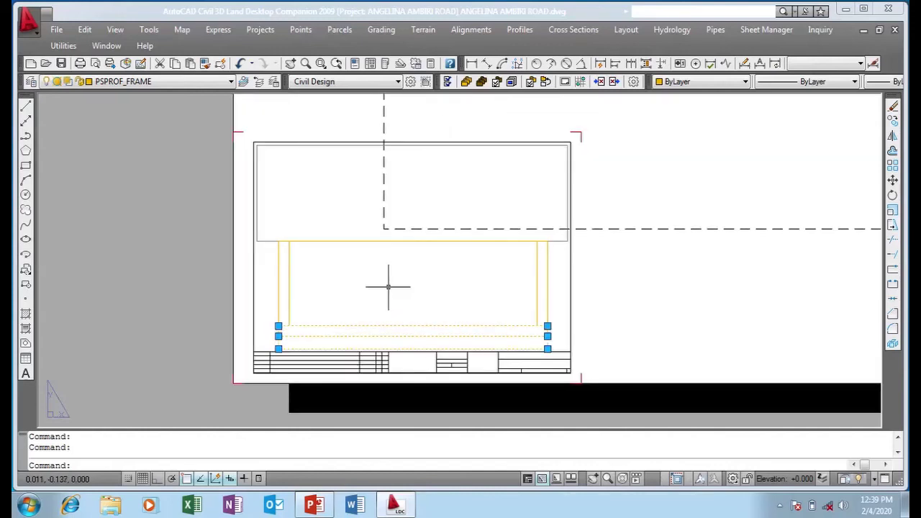
pyautogui.scroll(-2, 388, 286)
pyautogui.scroll(1, 387, 288)
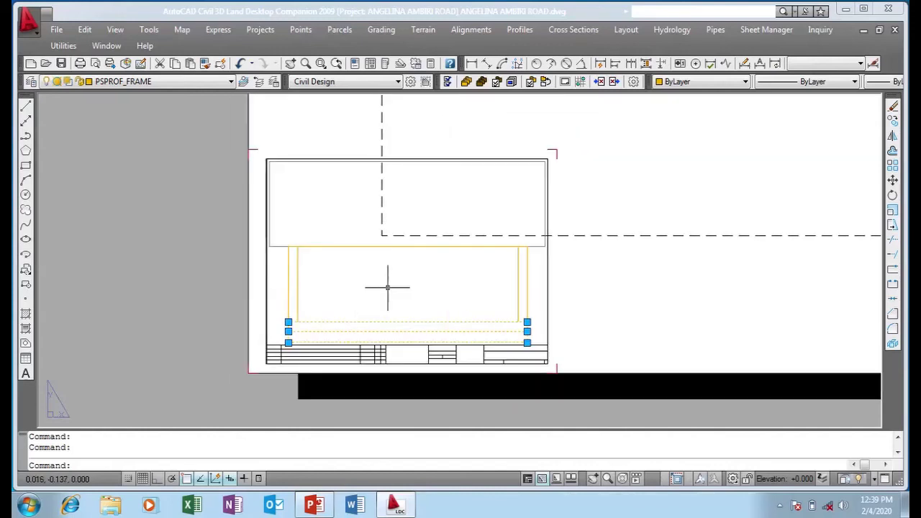
pyautogui.scroll(-4, 388, 287)
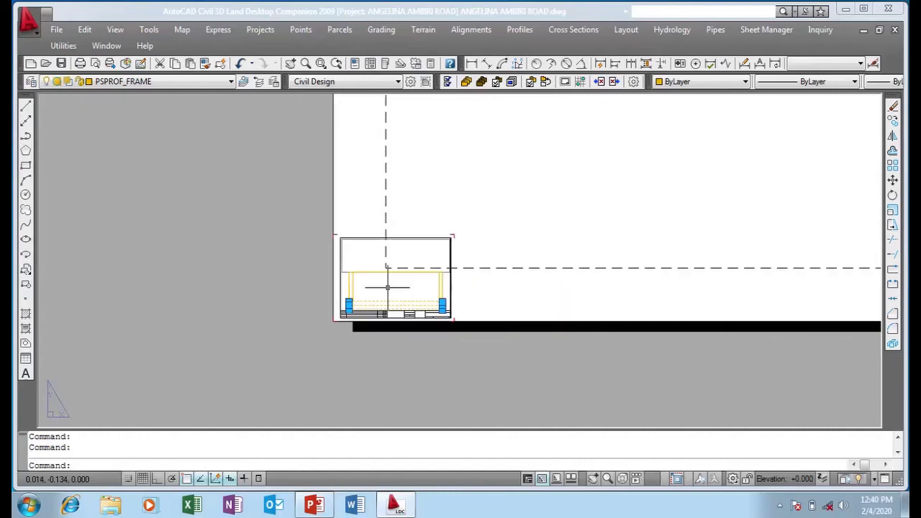